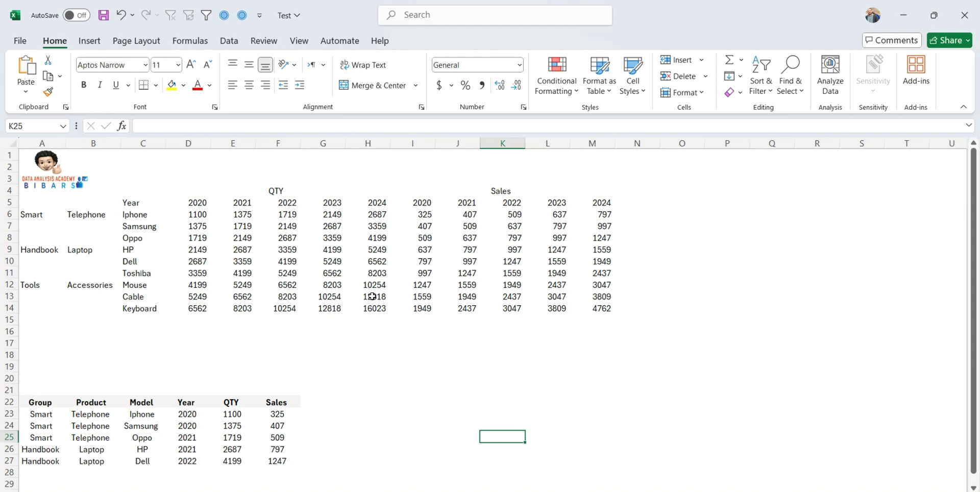
Step: Convert the range A4:M14 into a table without marking it as having headers
{"action": "left_click_drag", "start_coordinate": [608, 193], "coordinate": [21, 310]}
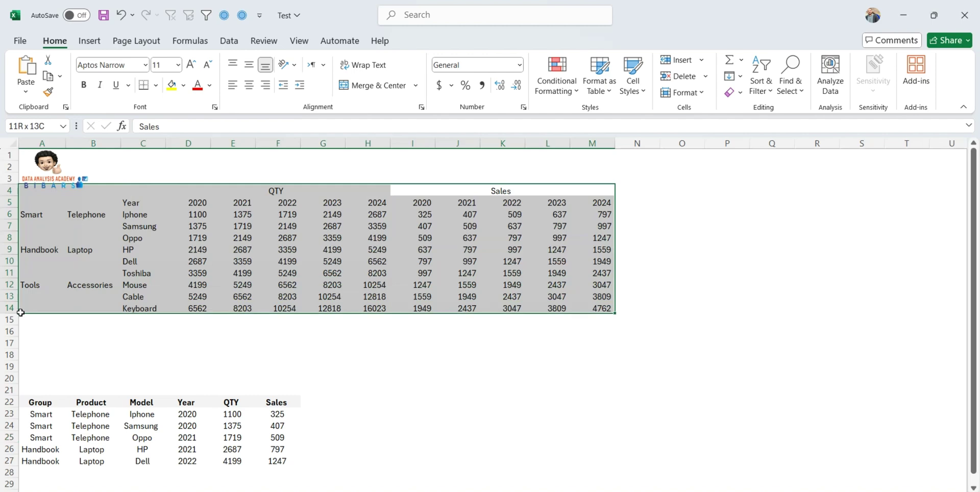
{"action": "key", "text": "ctrl+t"}
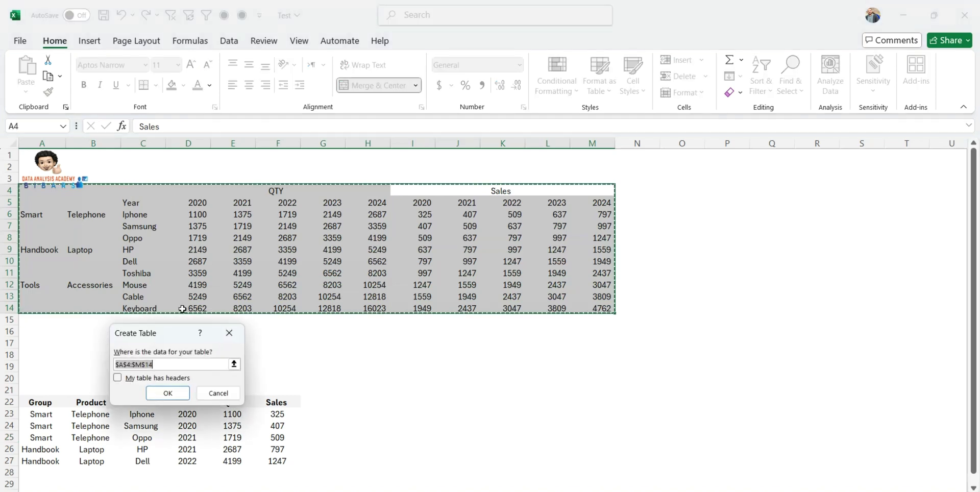
{"action": "left_click", "coordinate": [161, 397]}
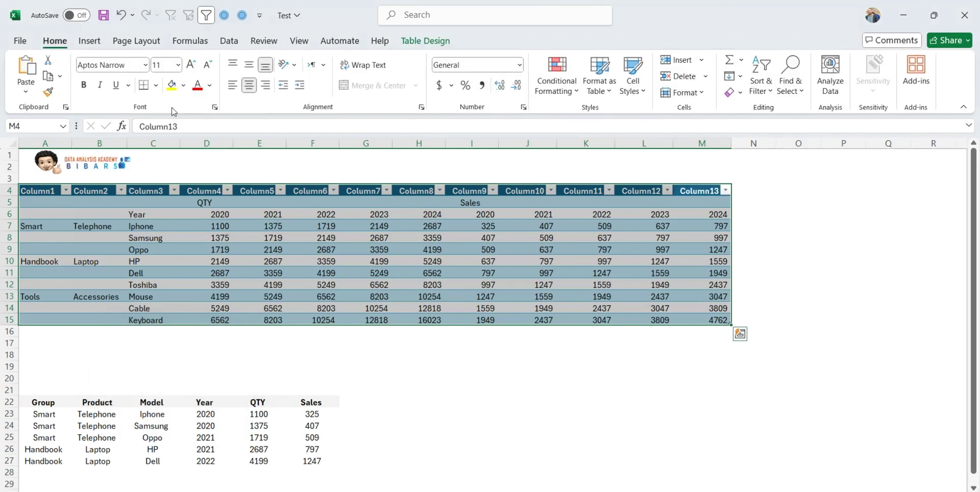
Step: Load the new table into the Power Query Editor as a query
{"action": "left_click", "coordinate": [229, 41]}
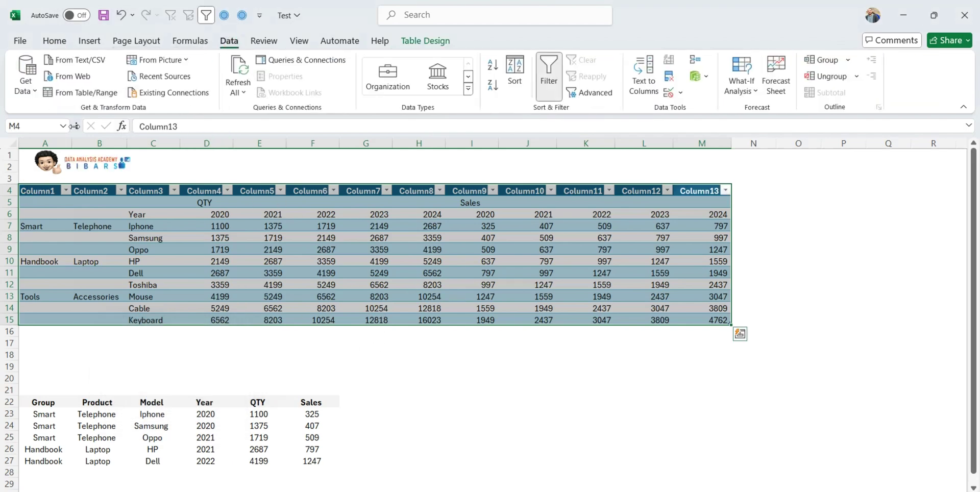
{"action": "left_click", "coordinate": [83, 93]}
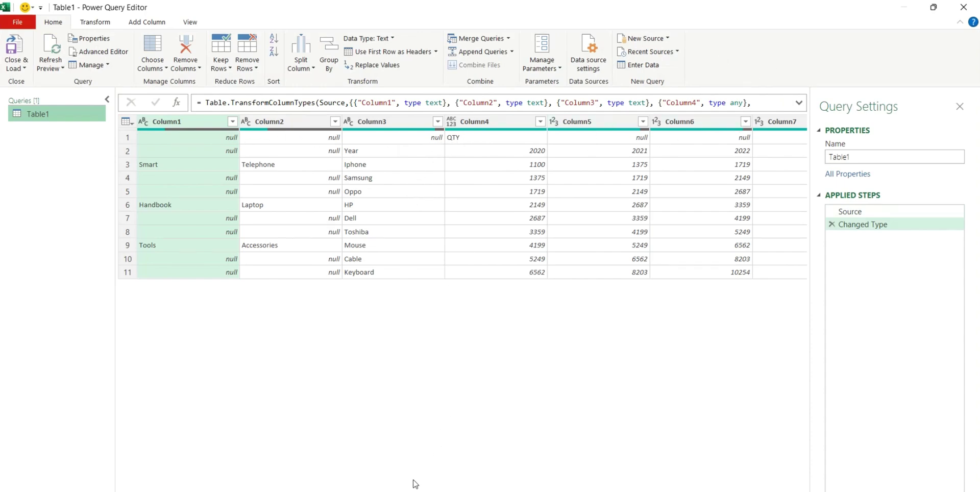
{"action": "left_click_drag", "start_coordinate": [307, 490], "coordinate": [286, 491]}
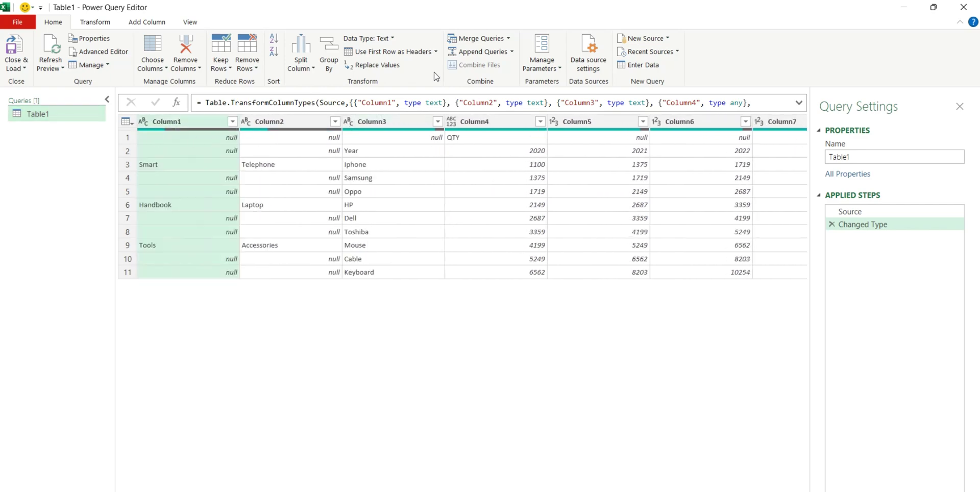
Step: Remove 1 top row from the query and promote the following row to column headers
{"action": "left_click", "coordinate": [255, 68]}
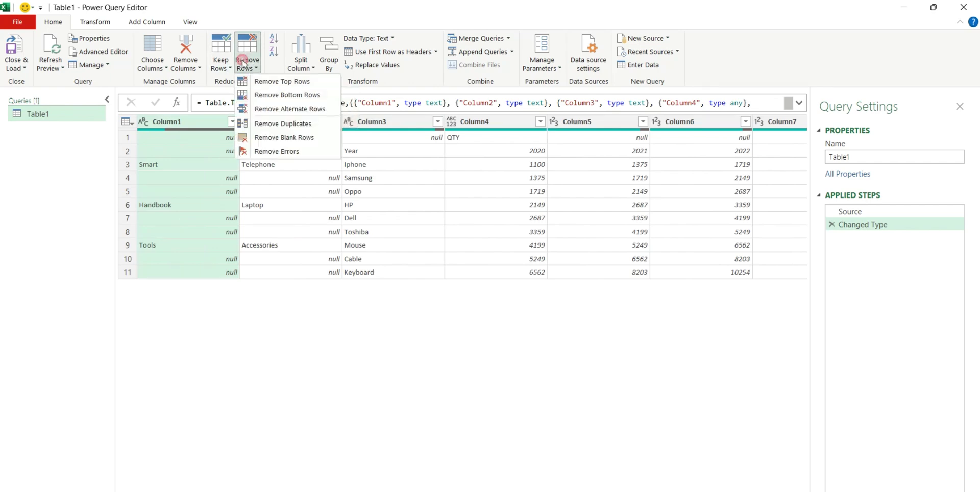
{"action": "left_click", "coordinate": [291, 81]}
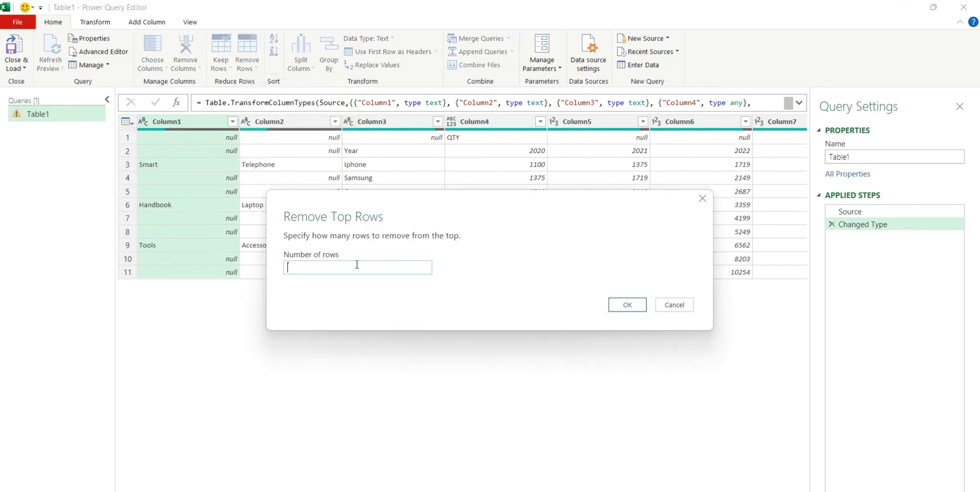
{"action": "left_click", "coordinate": [629, 308]}
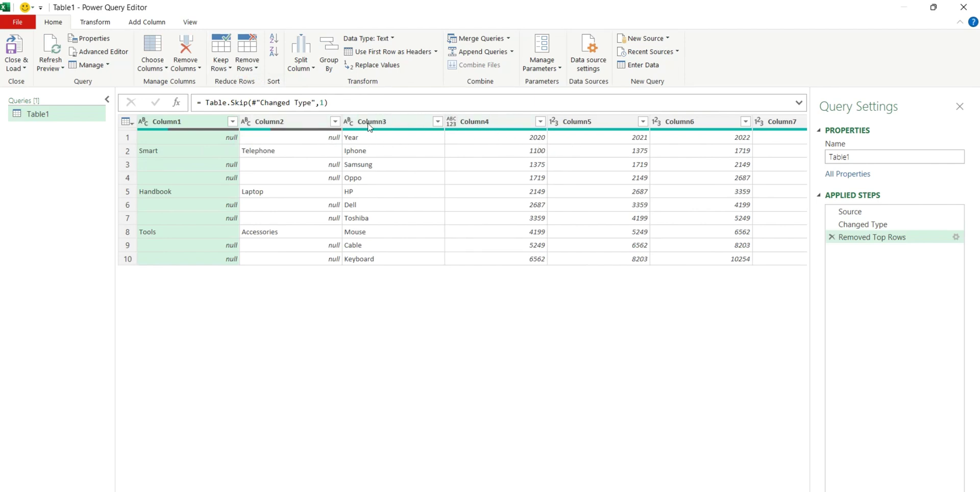
{"action": "left_click", "coordinate": [391, 53]}
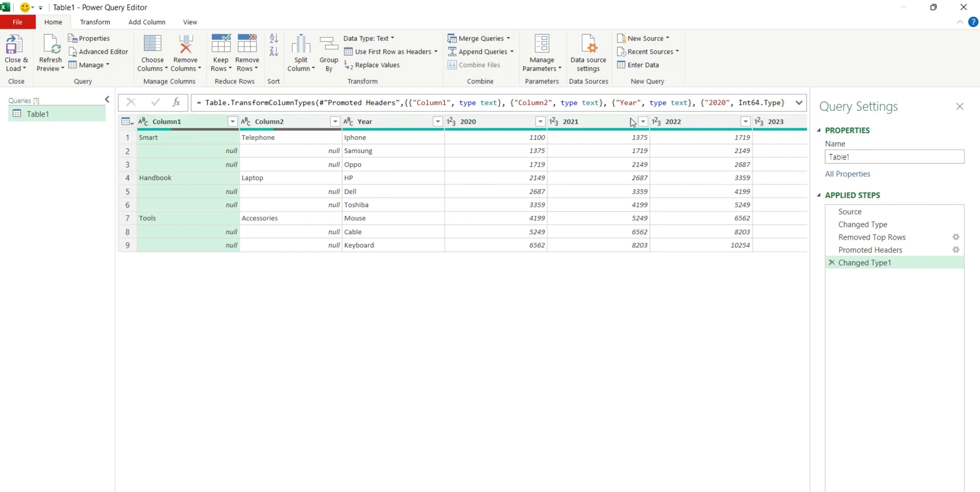
Step: Rename Column1 to Group, Column2 to Product, and the Year column to Model
{"action": "double_click", "coordinate": [184, 124]}
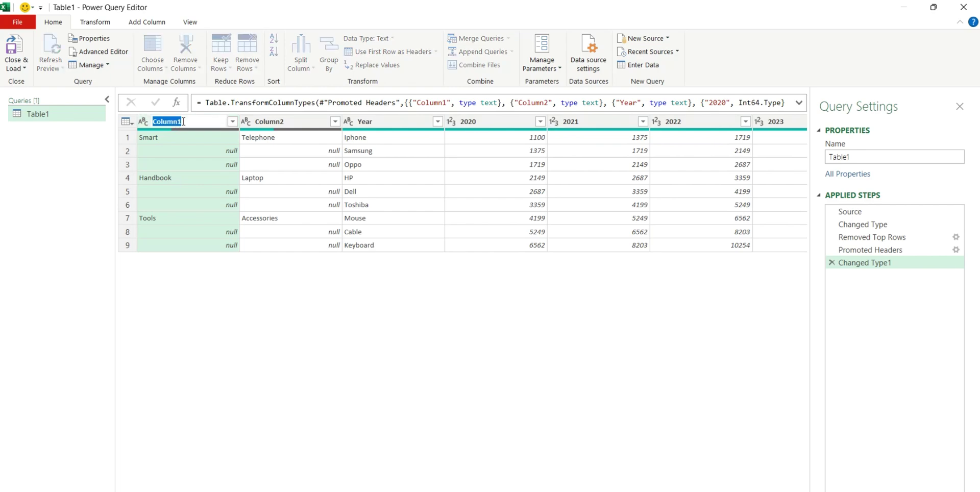
{"action": "type", "text": "Group"}
{"action": "key", "text": "Return"}
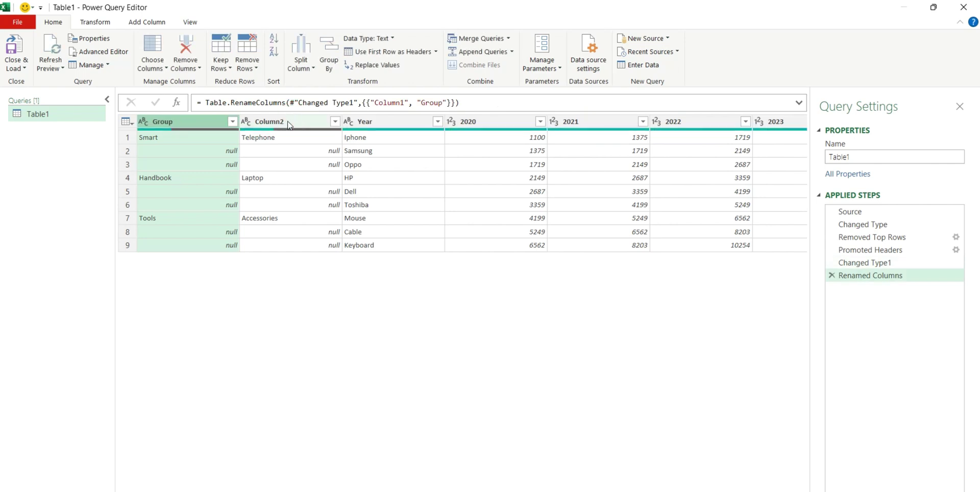
{"action": "double_click", "coordinate": [293, 123]}
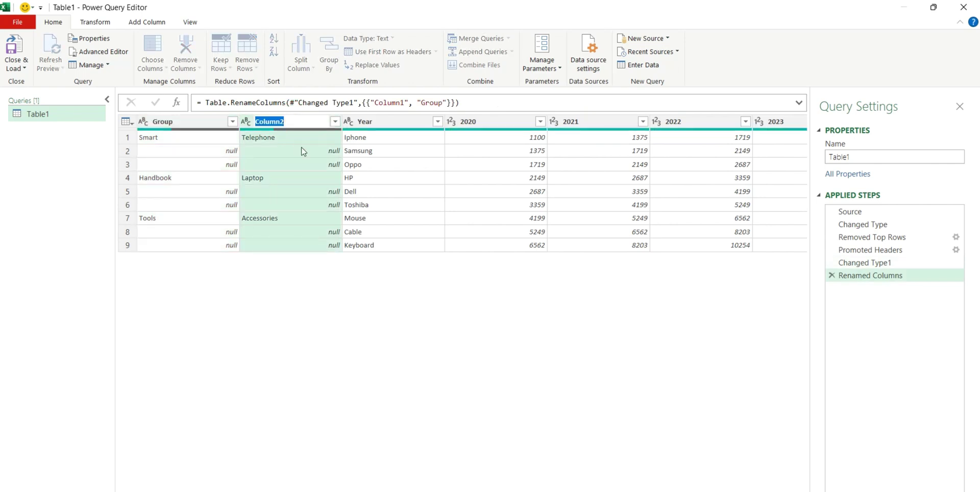
{"action": "type", "text": "Product"}
{"action": "left_click", "coordinate": [371, 122]}
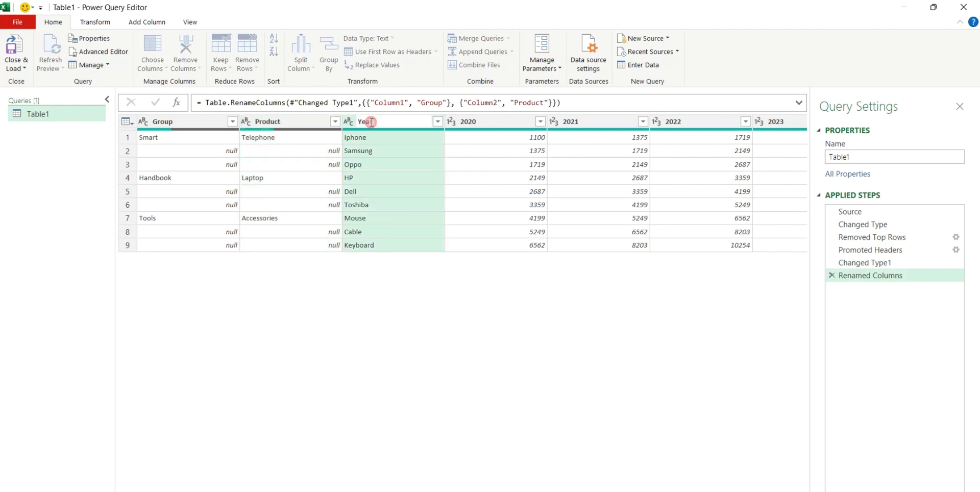
{"action": "double_click", "coordinate": [371, 123]}
{"action": "type", "text": "Model"}
{"action": "left_click", "coordinate": [303, 127]}
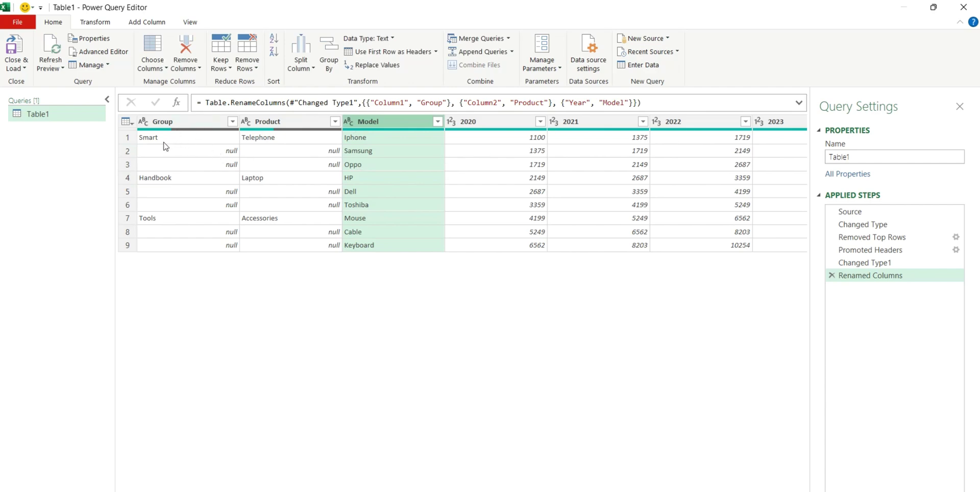
Step: Fill the empty cells of the Group and Product columns downward with the values above them
{"action": "left_click", "coordinate": [189, 141]}
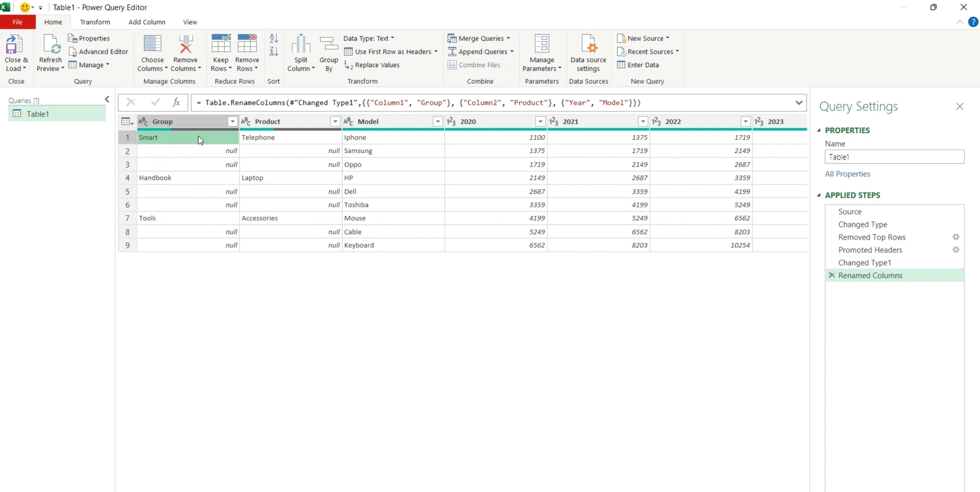
{"action": "left_click", "coordinate": [198, 121]}
{"action": "left_click", "coordinate": [266, 122], "text": "ctrl"}
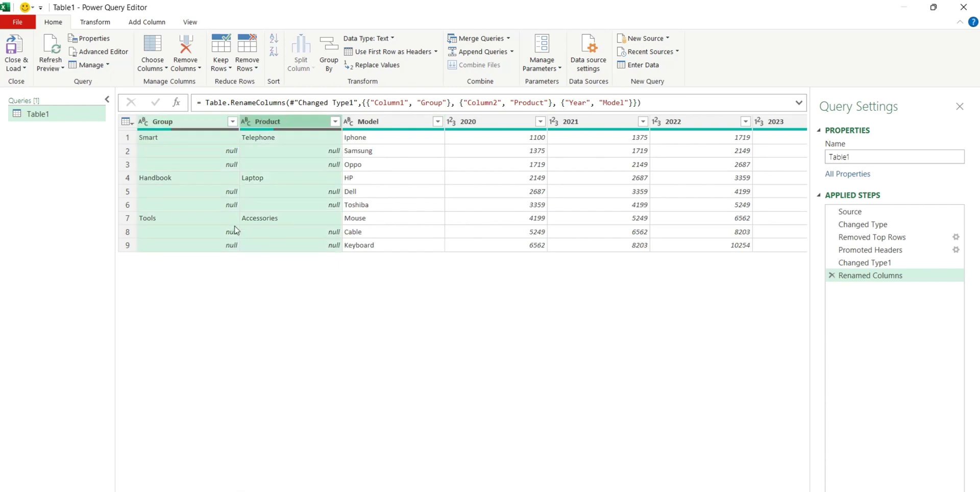
{"action": "left_click", "coordinate": [95, 22]}
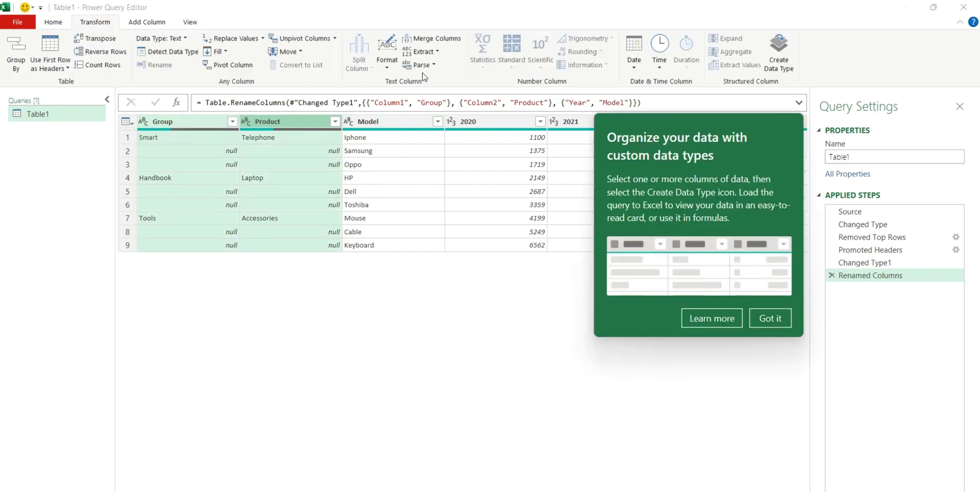
{"action": "left_click", "coordinate": [225, 52]}
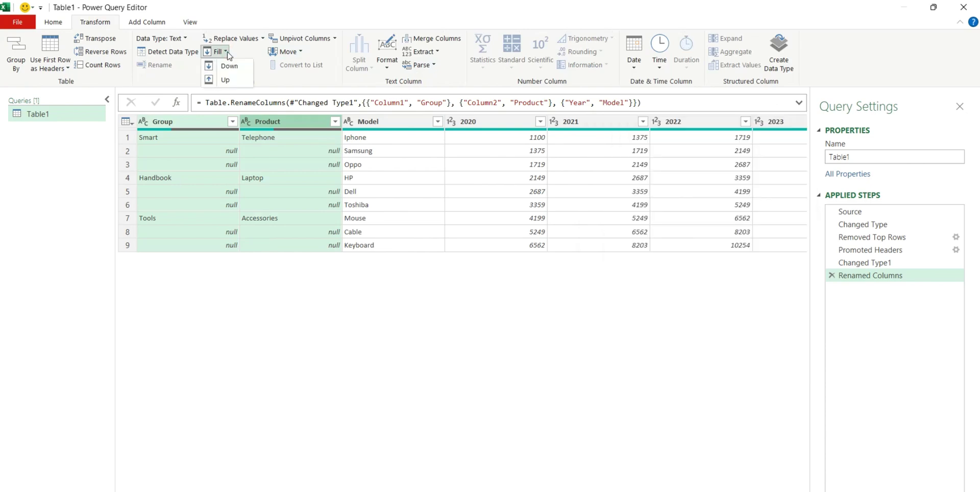
{"action": "left_click", "coordinate": [230, 65]}
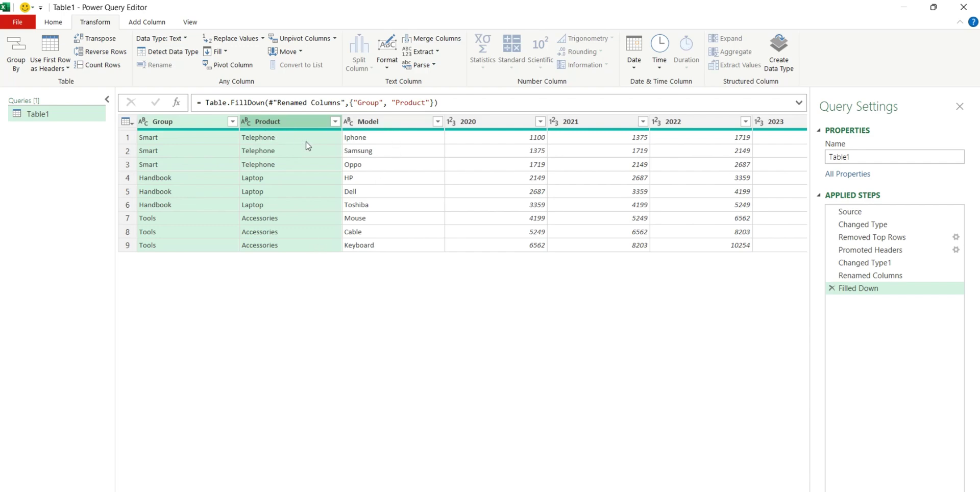
Step: Unpivot all columns other than Group, Product and Model
{"action": "left_click", "coordinate": [371, 125], "text": "ctrl"}
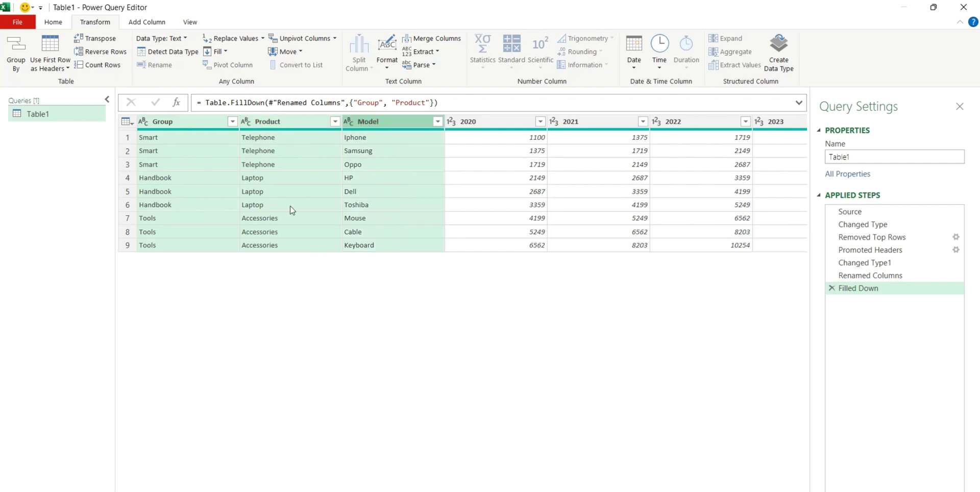
{"action": "right_click", "coordinate": [402, 123]}
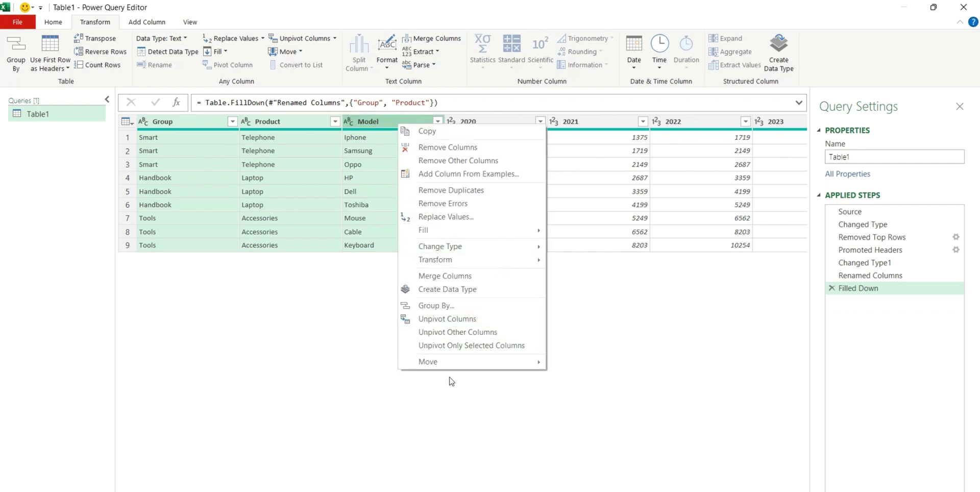
{"action": "left_click", "coordinate": [451, 333]}
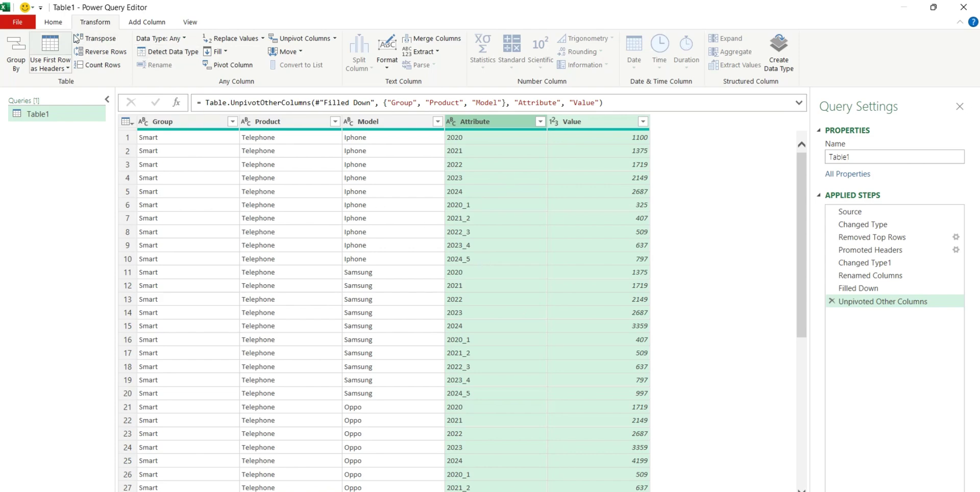
Step: Add a conditional column named Custom that outputs Sales if Attribute contains "_", else QTY
{"action": "left_click", "coordinate": [153, 23]}
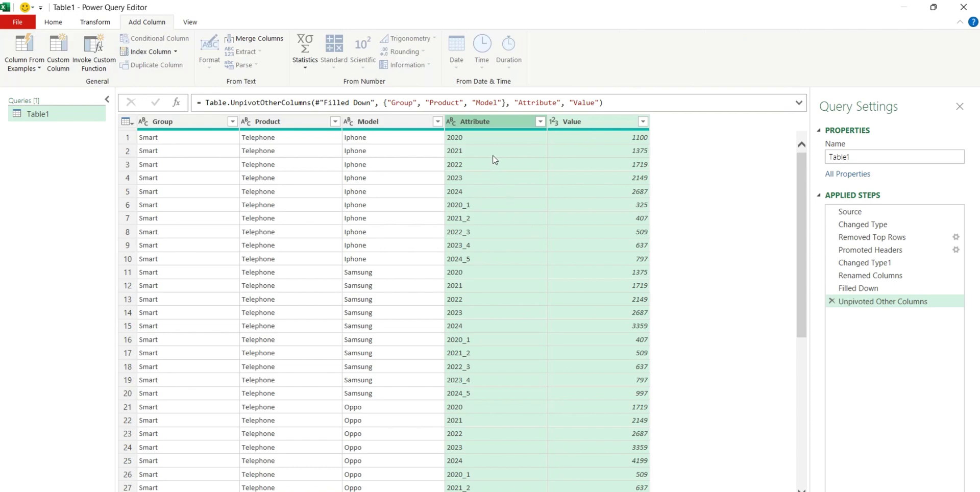
{"action": "left_click", "coordinate": [497, 123]}
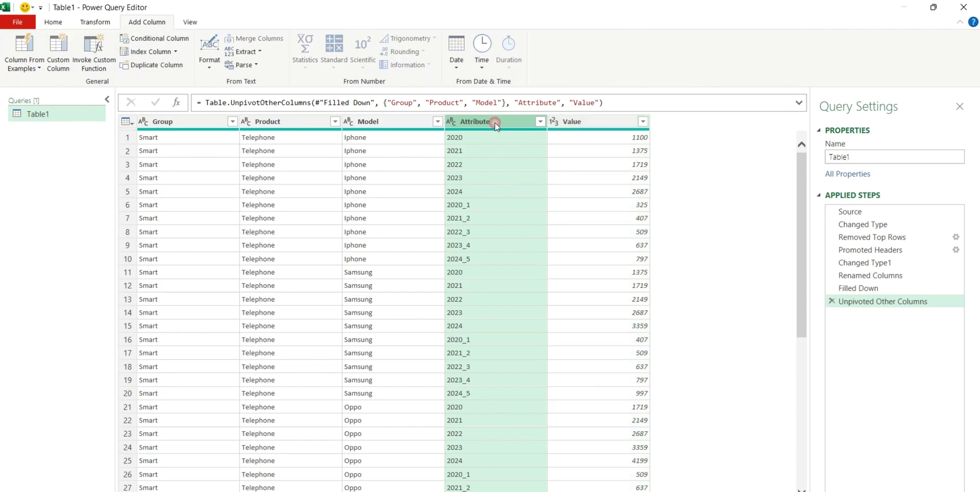
{"action": "left_click", "coordinate": [164, 41]}
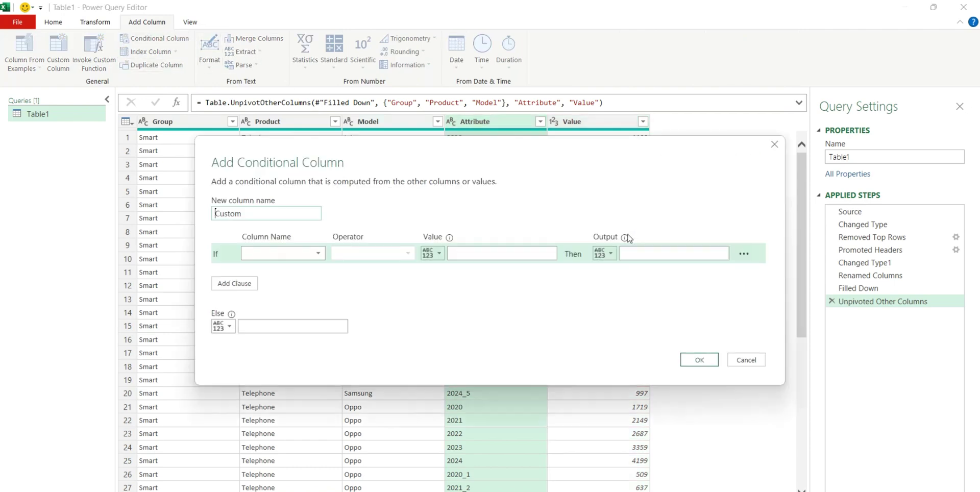
{"action": "left_click", "coordinate": [275, 260]}
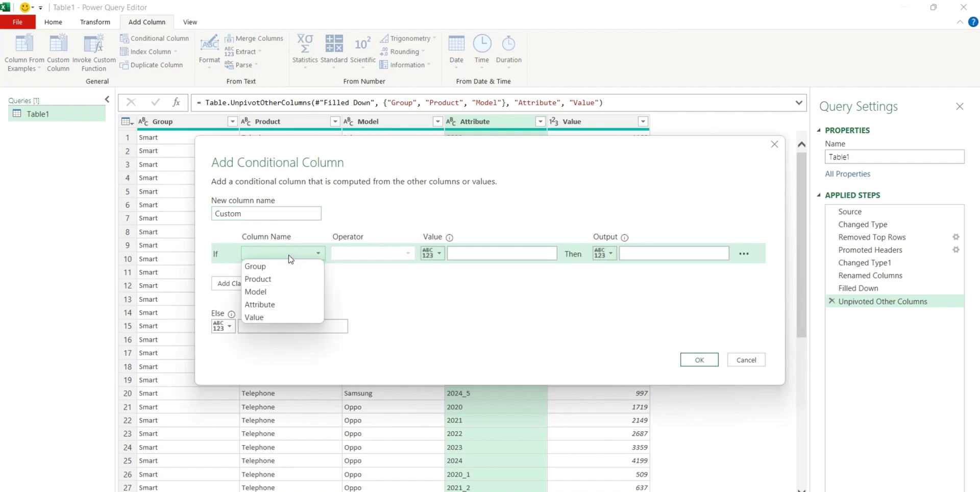
{"action": "left_click", "coordinate": [280, 307]}
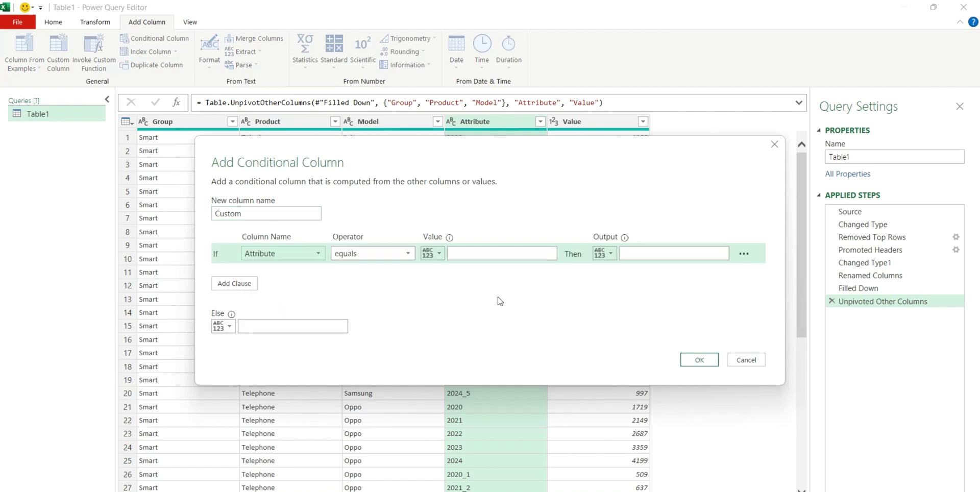
{"action": "left_click", "coordinate": [405, 255]}
{"action": "left_click", "coordinate": [369, 343]}
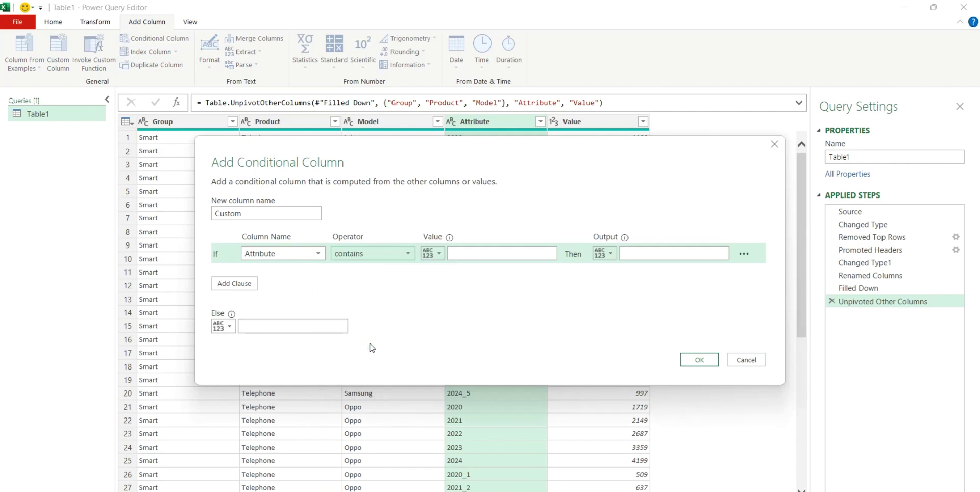
{"action": "left_click", "coordinate": [489, 255]}
{"action": "type", "text": "_"}
{"action": "left_click", "coordinate": [646, 255]}
{"action": "left_click", "coordinate": [255, 326]}
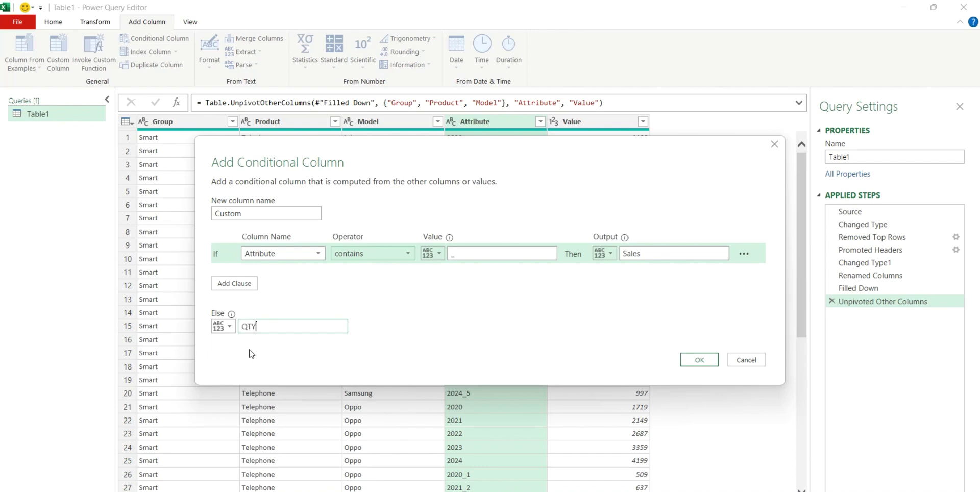
{"action": "left_click", "coordinate": [699, 359]}
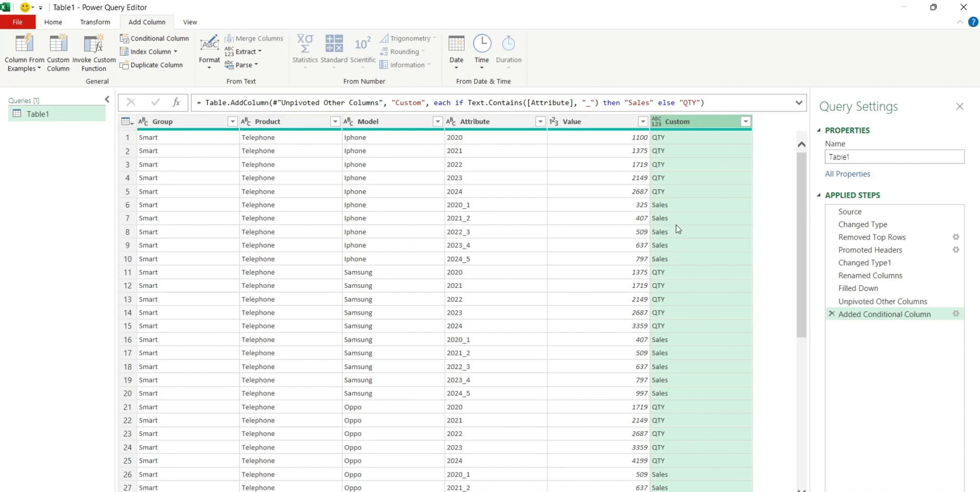
Step: Rename the Attribute column to Year
{"action": "double_click", "coordinate": [475, 121]}
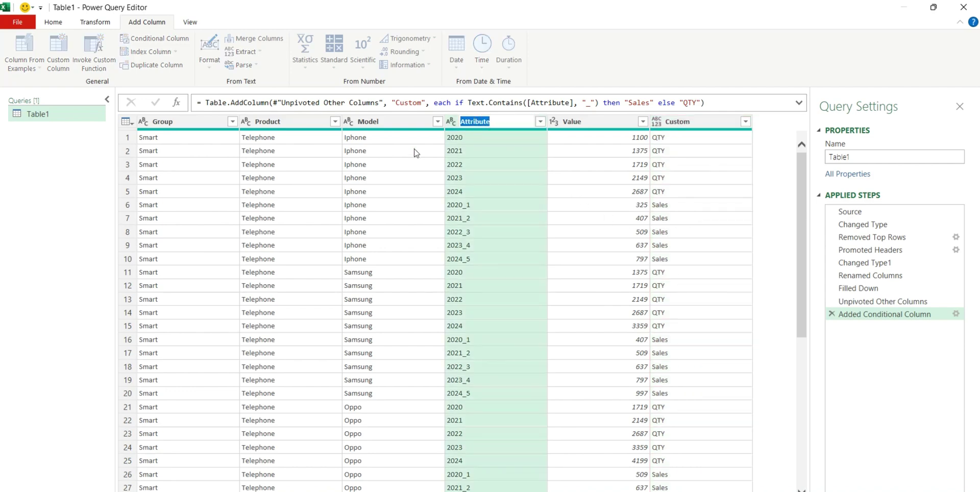
{"action": "type", "text": "Year"}
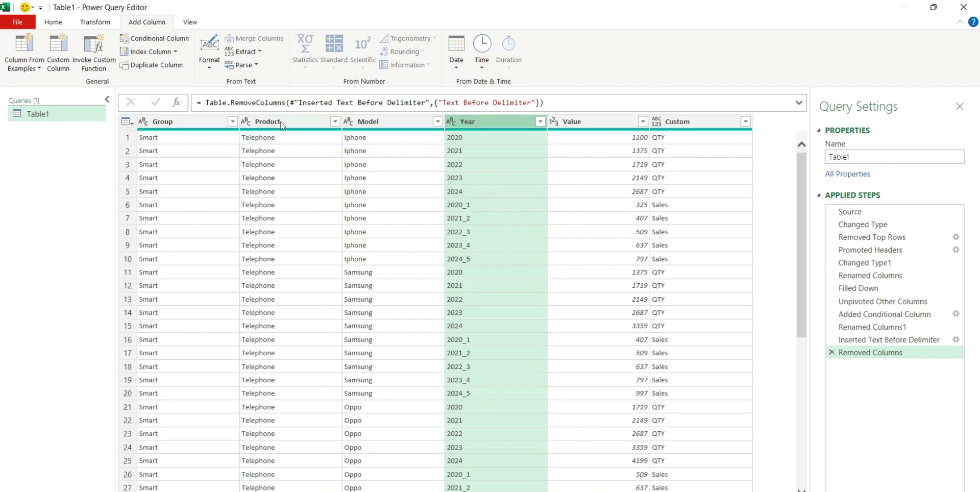
Step: Add a column that extracts the first 4 characters of the Year column
{"action": "left_click", "coordinate": [244, 52]}
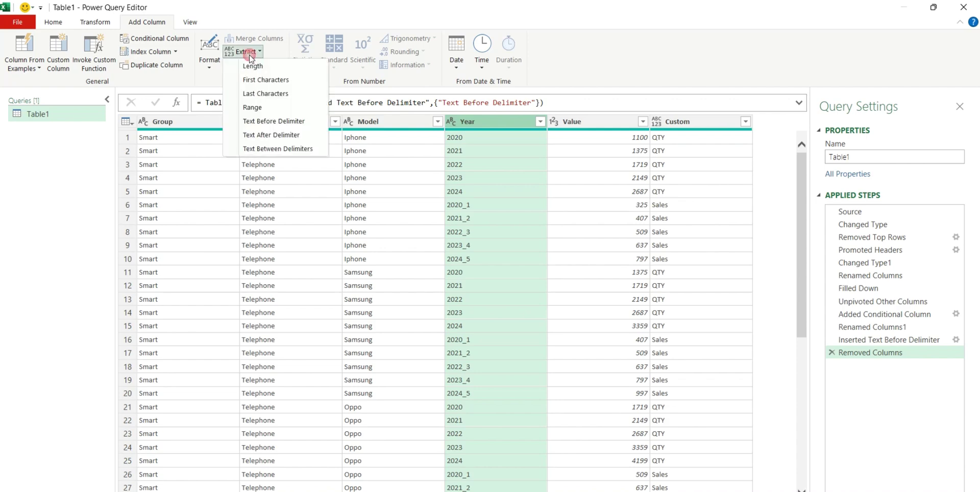
{"action": "left_click", "coordinate": [275, 82]}
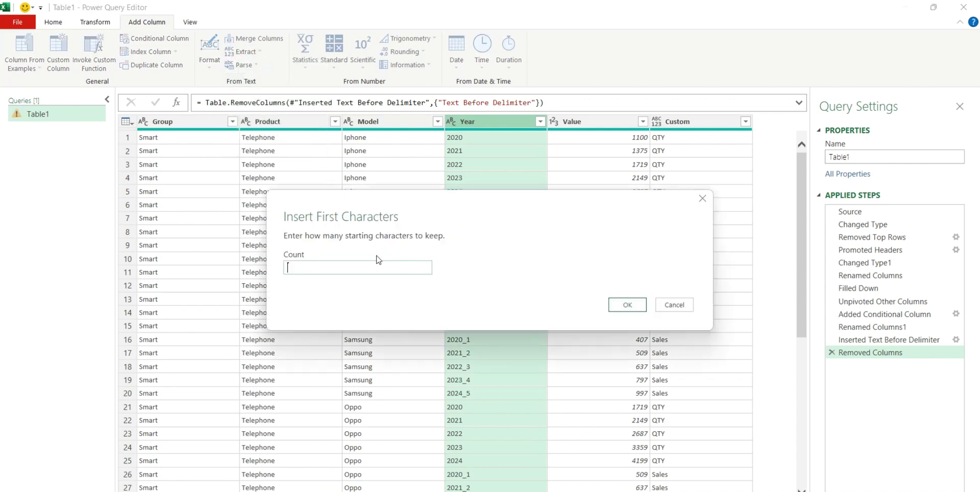
{"action": "type", "text": "4"}
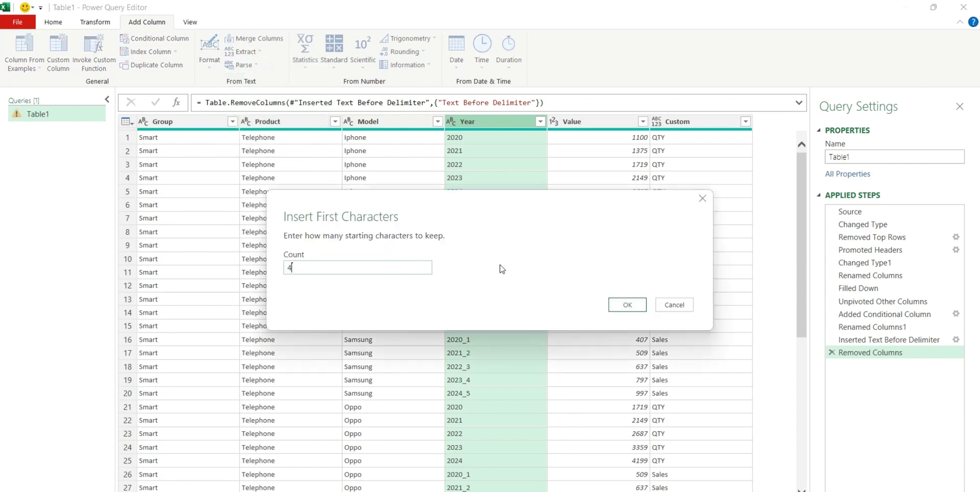
{"action": "left_click", "coordinate": [631, 305]}
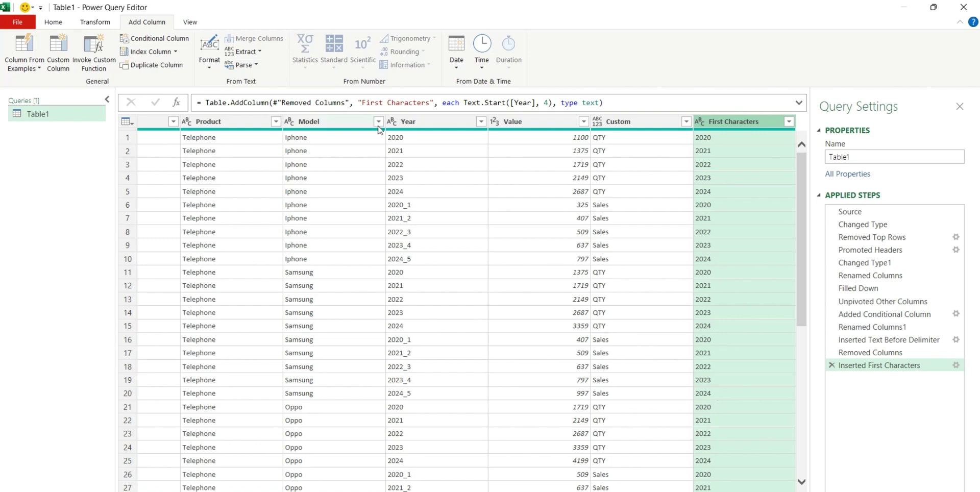
Step: Remove the old Year column and place the First Characters column between Model and Value
{"action": "right_click", "coordinate": [416, 122]}
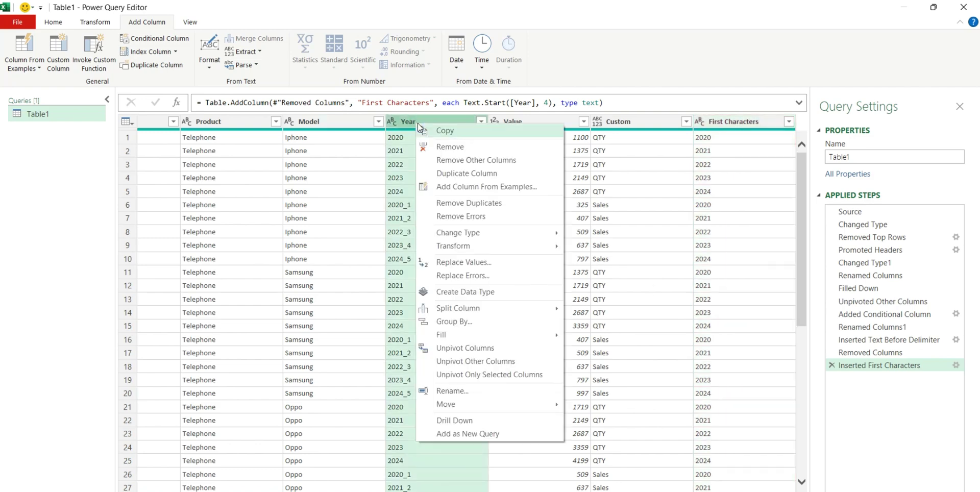
{"action": "left_click", "coordinate": [464, 147]}
{"action": "left_click_drag", "start_coordinate": [683, 125], "coordinate": [482, 135]}
Step: Rename the First Characters column to Year
{"action": "double_click", "coordinate": [486, 124]}
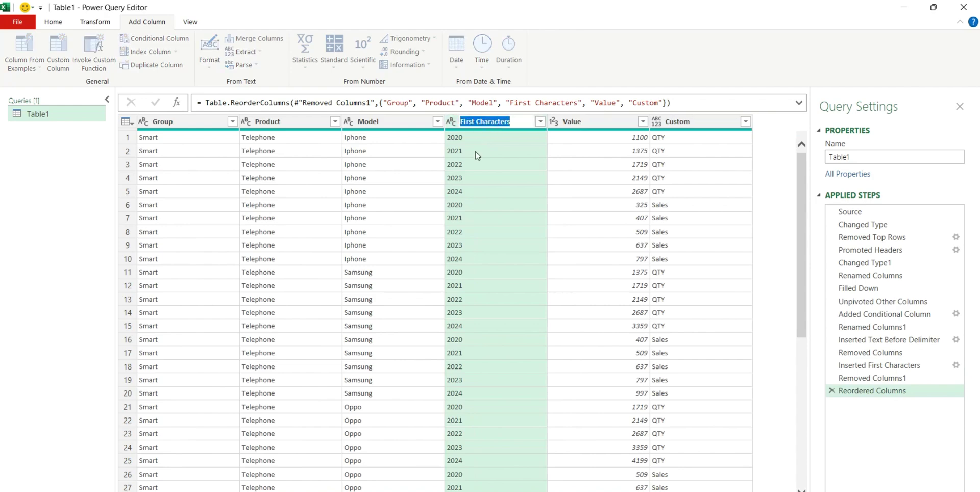
{"action": "type", "text": "Y"}
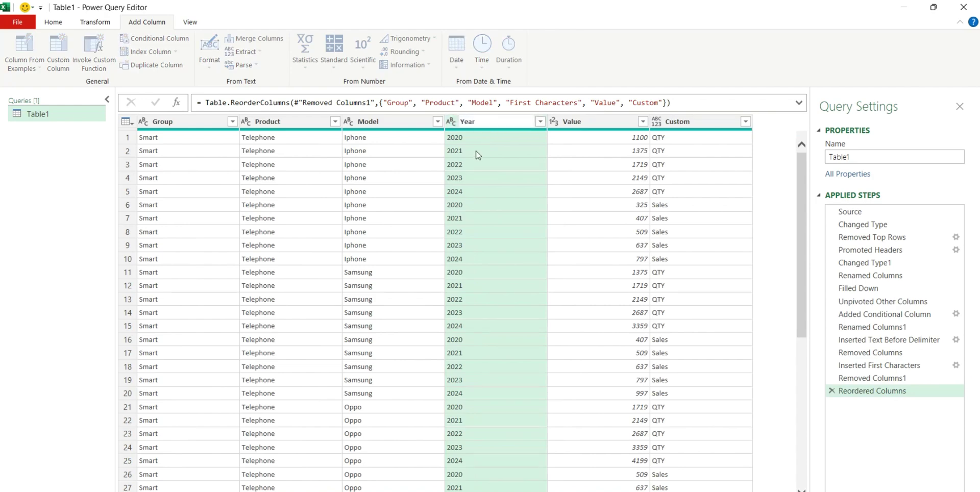
{"action": "type", "text": "ear"}
{"action": "key", "text": "Return"}
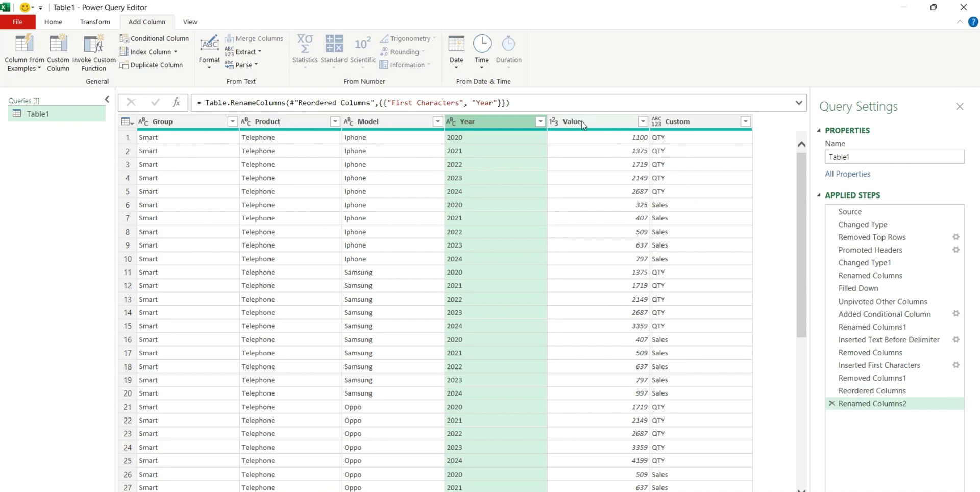
Step: Pivot the Custom column using Value as the values column, with the aggregate function set to Don't Aggregate
{"action": "left_click", "coordinate": [660, 177]}
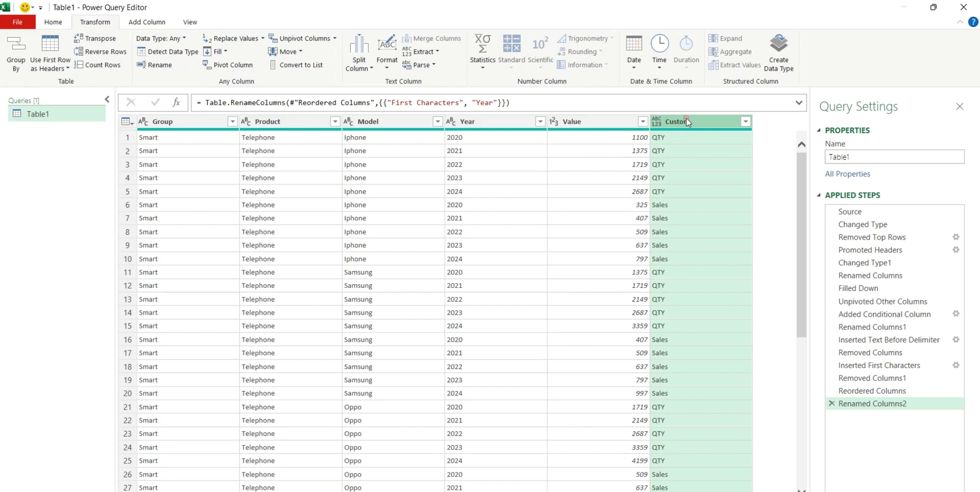
{"action": "left_click", "coordinate": [230, 65]}
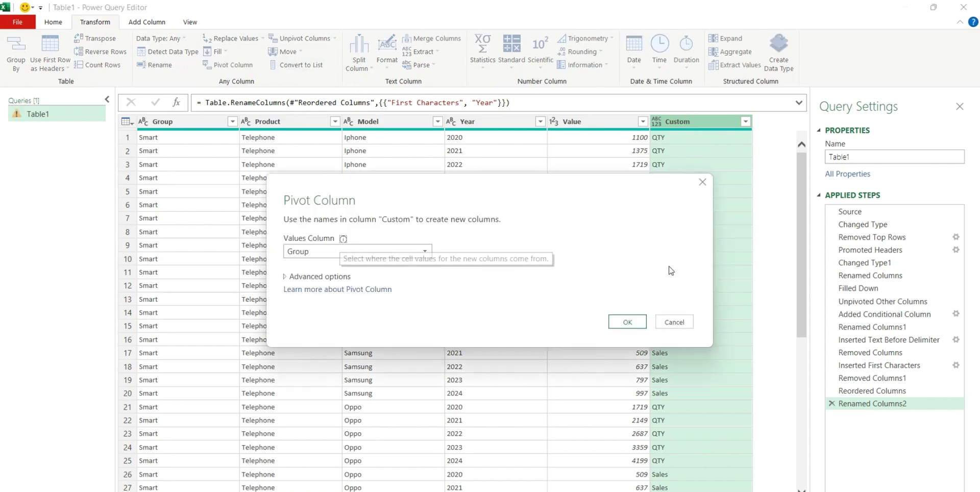
{"action": "left_click", "coordinate": [307, 253]}
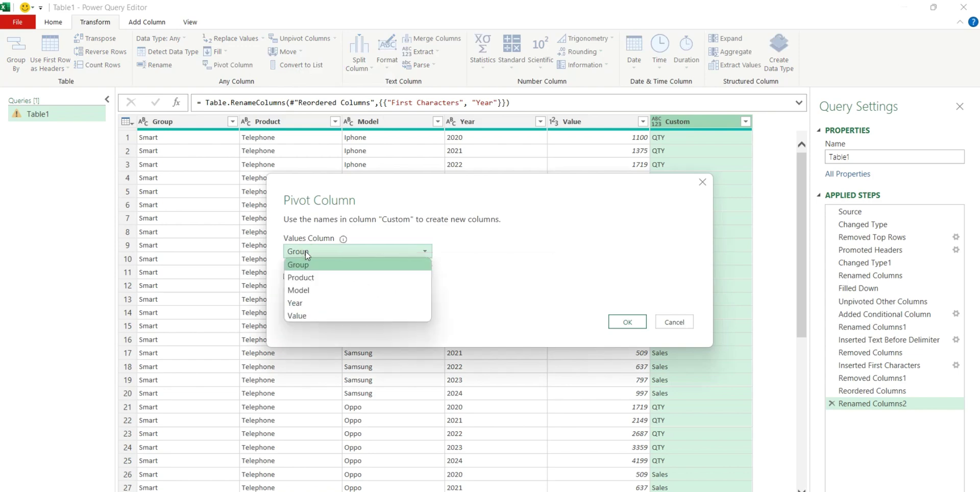
{"action": "left_click", "coordinate": [312, 317]}
{"action": "left_click", "coordinate": [321, 277]}
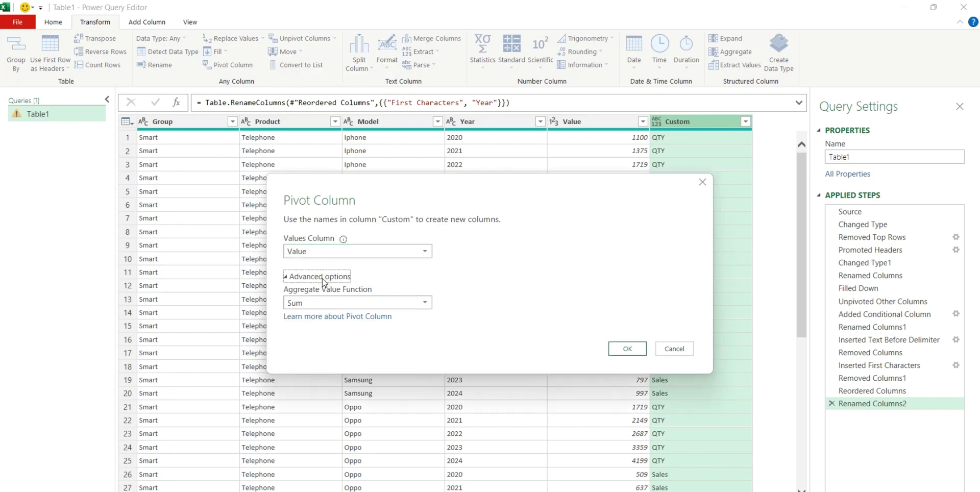
{"action": "left_click", "coordinate": [325, 304]}
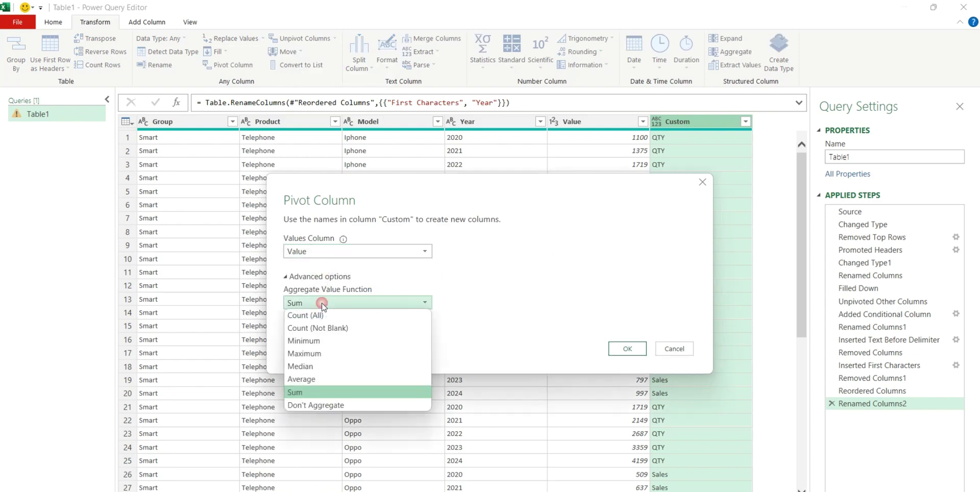
{"action": "left_click", "coordinate": [337, 405]}
{"action": "left_click", "coordinate": [628, 350]}
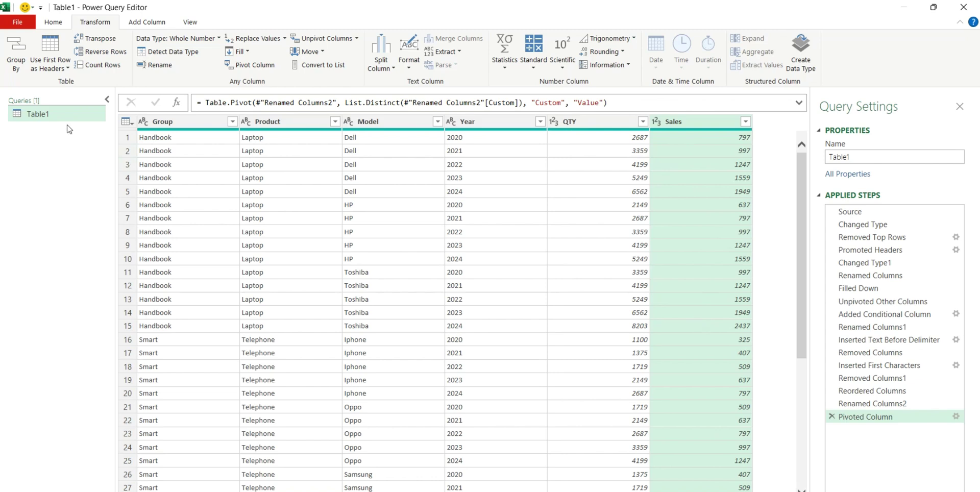
Step: Close the query editor and load the query as a table into the existing worksheet at Sheet1 cell O4
{"action": "left_click", "coordinate": [53, 22]}
{"action": "left_click", "coordinate": [14, 67]}
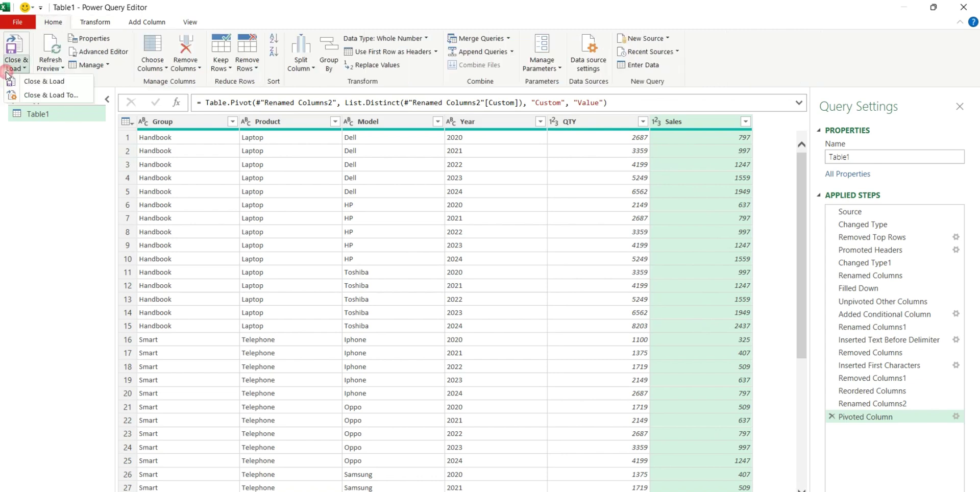
{"action": "left_click", "coordinate": [31, 81]}
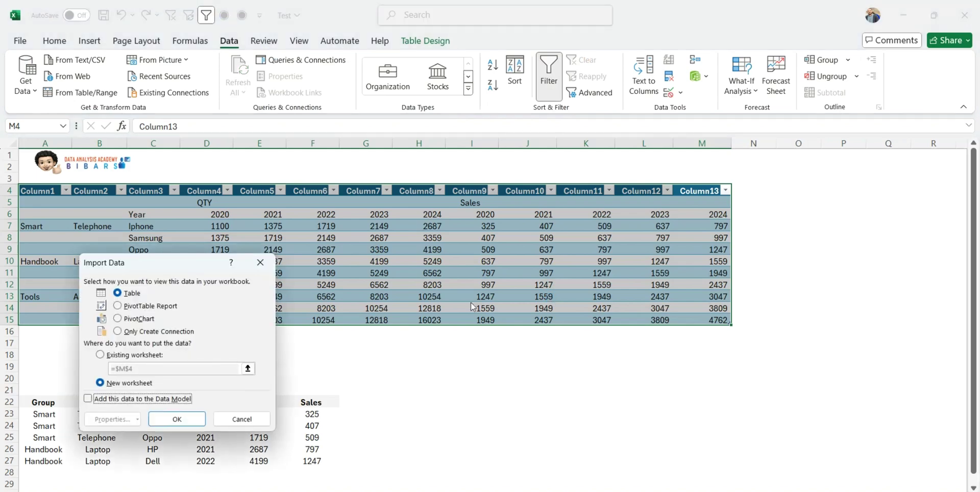
{"action": "left_click", "coordinate": [125, 356]}
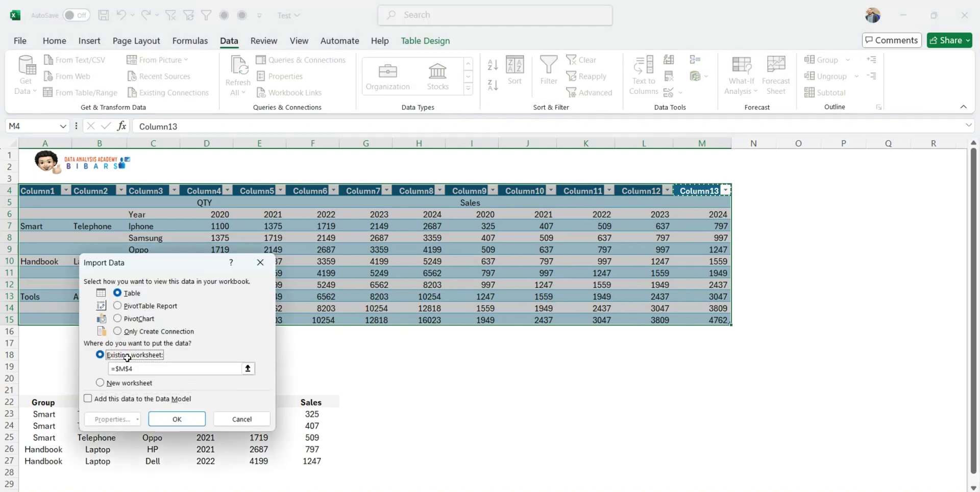
{"action": "left_click", "coordinate": [791, 189]}
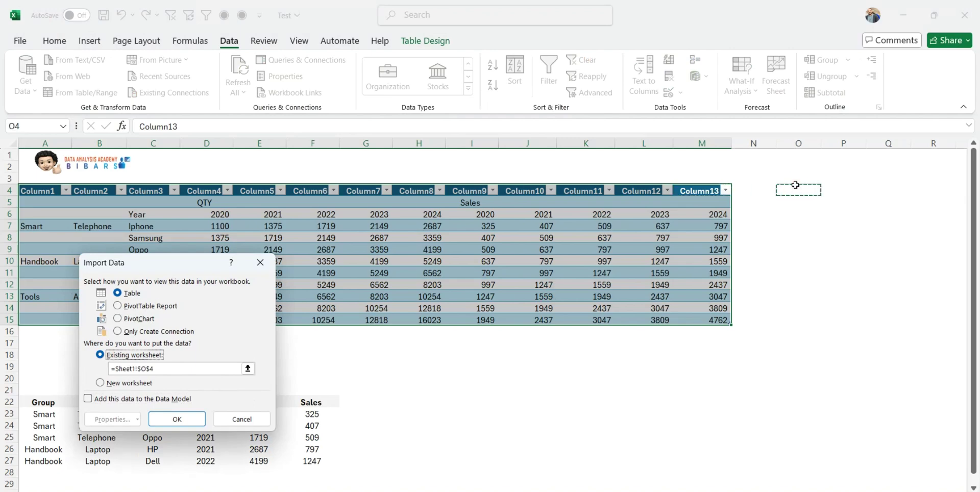
{"action": "left_click", "coordinate": [177, 420]}
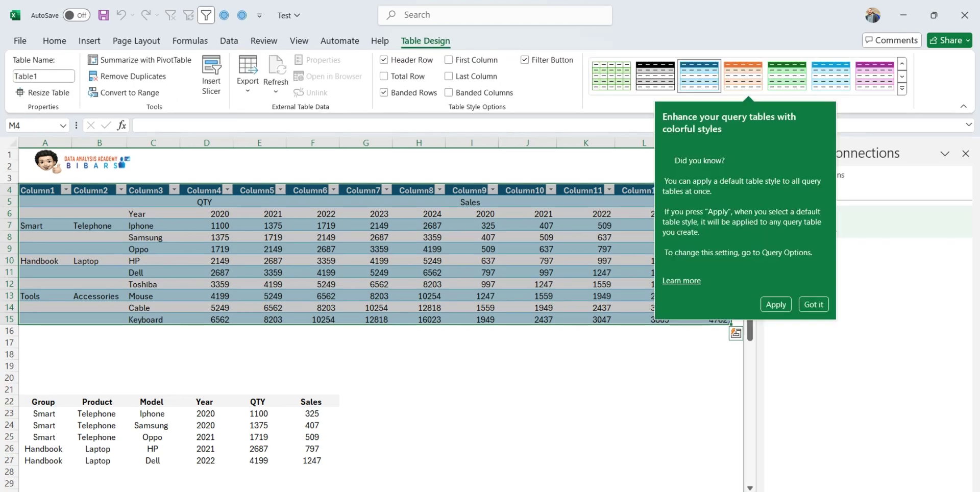
Step: Apply the suggested default table style to all query tables and select cell S14 in the loaded table
{"action": "left_click", "coordinate": [777, 305]}
{"action": "left_click_drag", "start_coordinate": [567, 491], "coordinate": [627, 491]}
{"action": "left_click", "coordinate": [628, 306]}
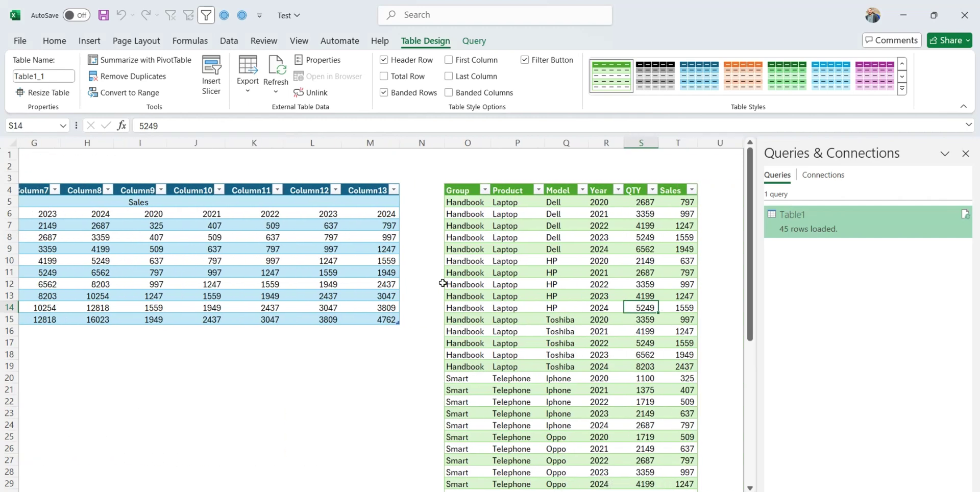